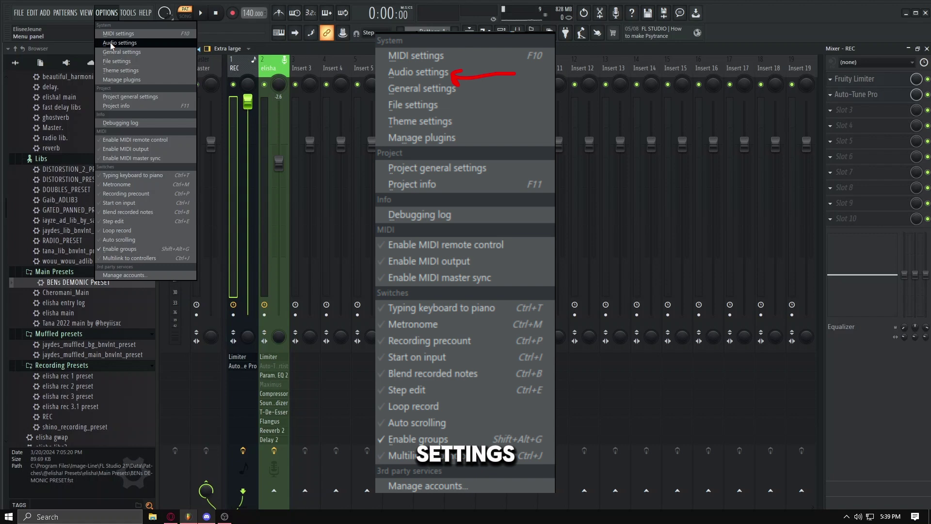
# Open Audio settings, review the resampling quality options, and keep processing priority at Highest.
pyautogui.click(111, 43)
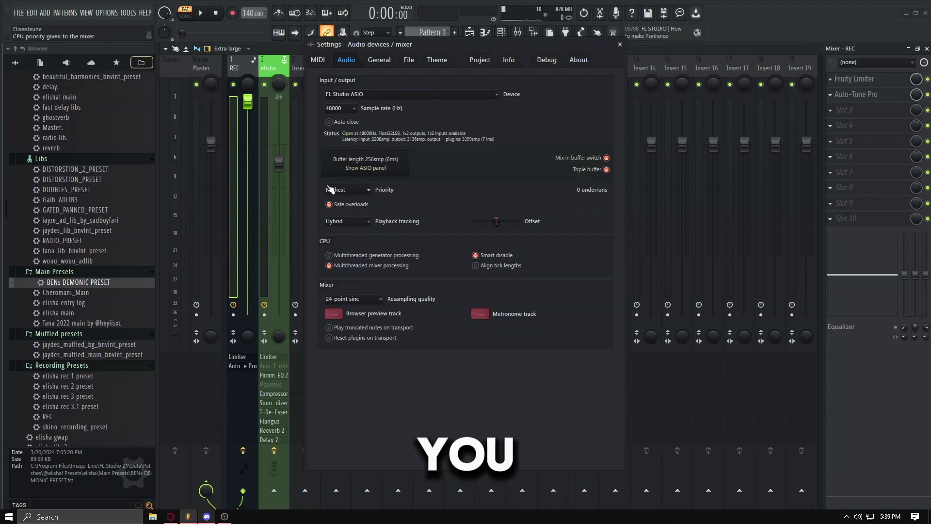
pyautogui.click(331, 189)
pyautogui.click(336, 190)
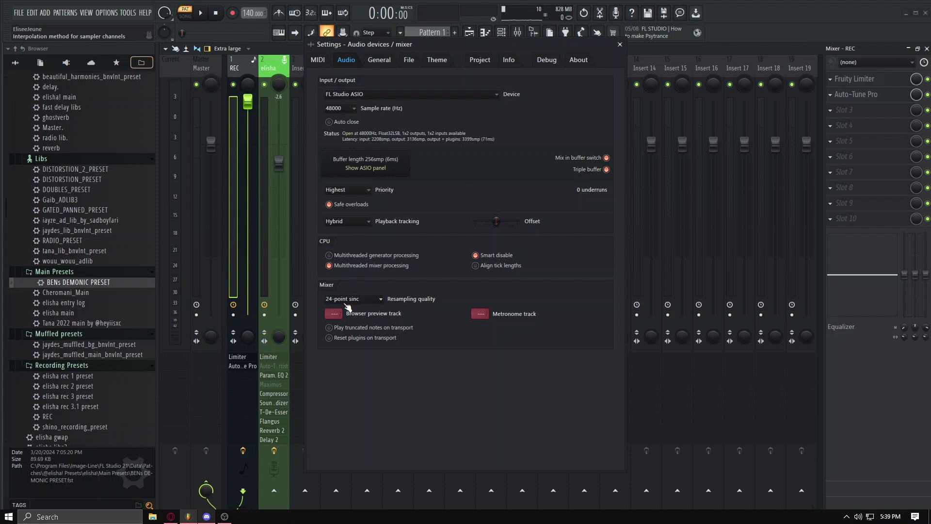
pyautogui.click(366, 298)
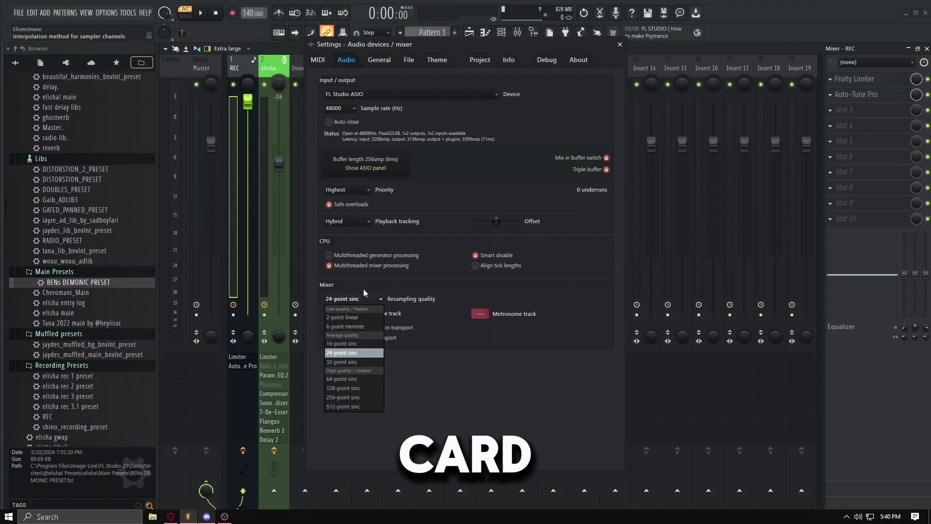
pyautogui.click(348, 190)
pyautogui.click(366, 220)
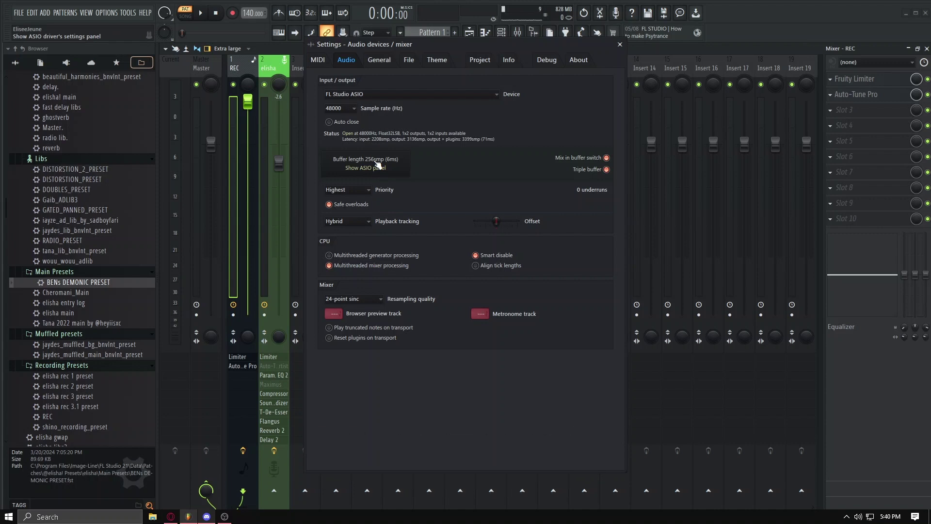
# Open the FL Studio ASIO panel, try a 512 buffer, then return the buffer length to 256 samples.
pyautogui.click(378, 165)
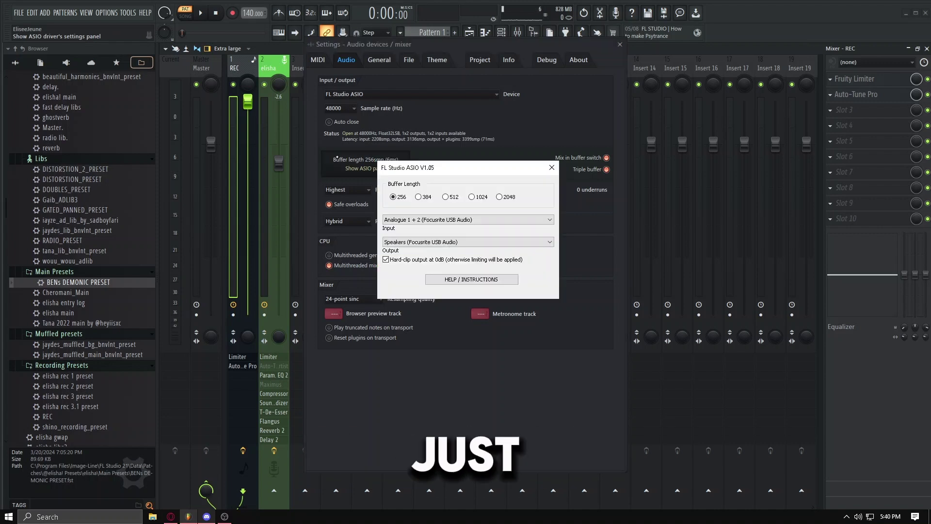
pyautogui.moveTo(457, 169); pyautogui.dragTo(509, 110)
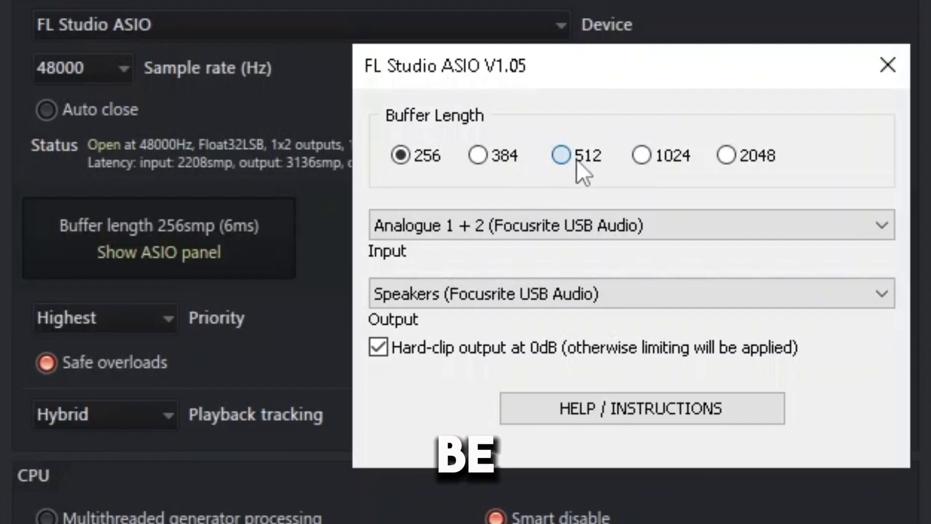
pyautogui.click(578, 159)
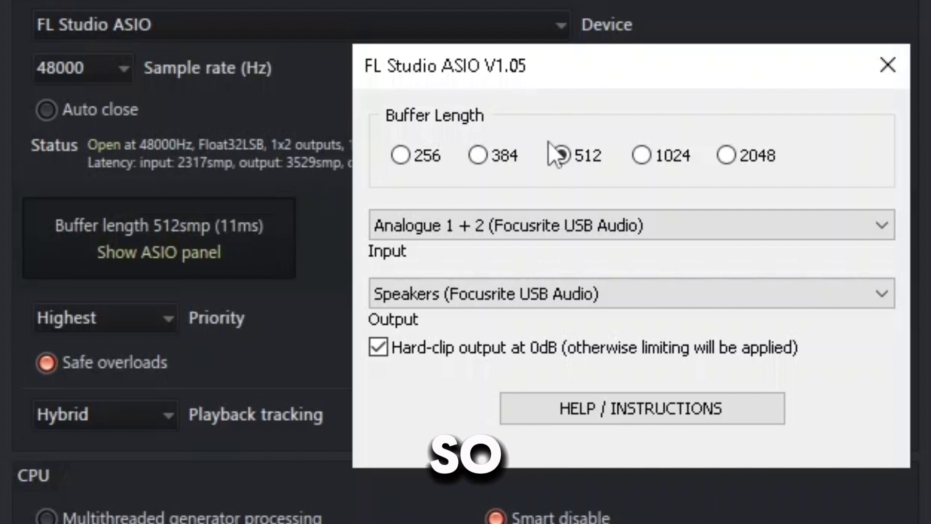
pyautogui.click(402, 155)
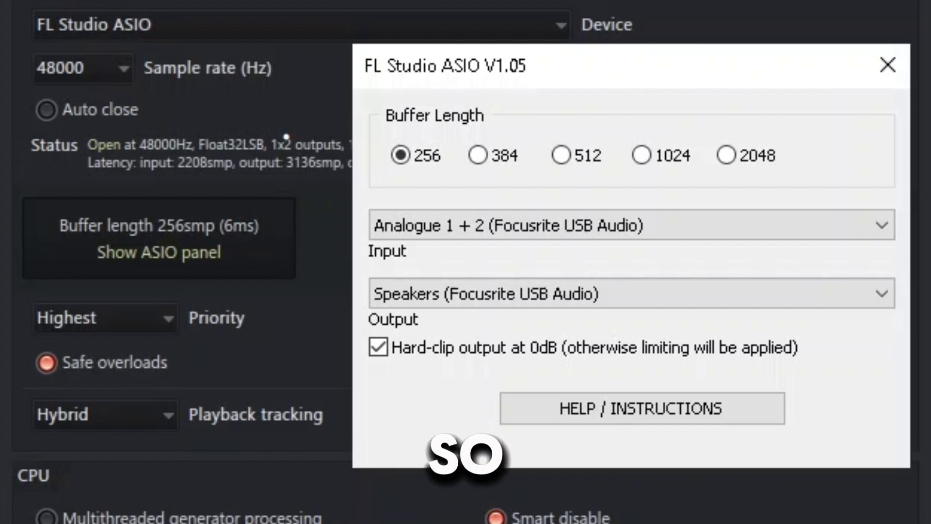
# Keep the Focusrite Analogue 1 + 2 input and Speakers output unchanged.
pyautogui.click(401, 225)
pyautogui.click(401, 234)
pyautogui.click(411, 286)
pyautogui.click(410, 282)
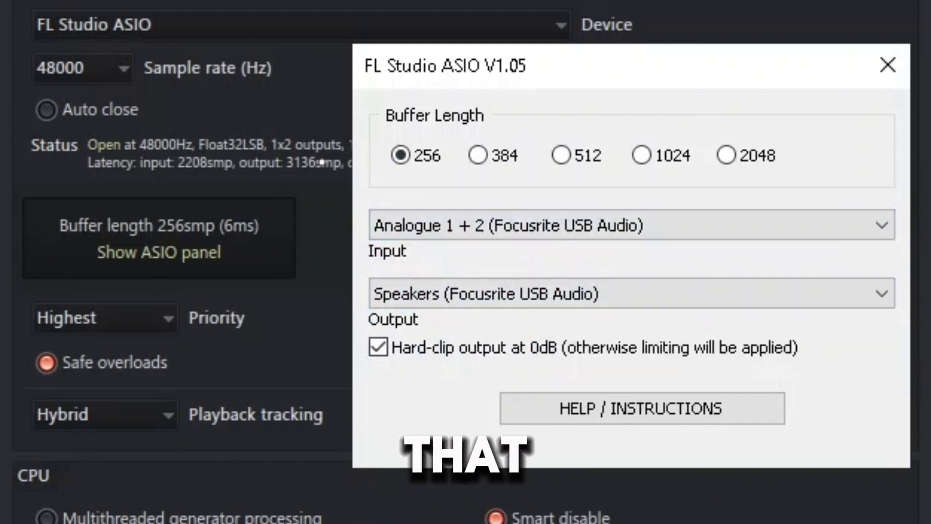
# Close the ASIO panel, check the sample rate options, and briefly open then close the Windows Sound panel.
pyautogui.click(885, 66)
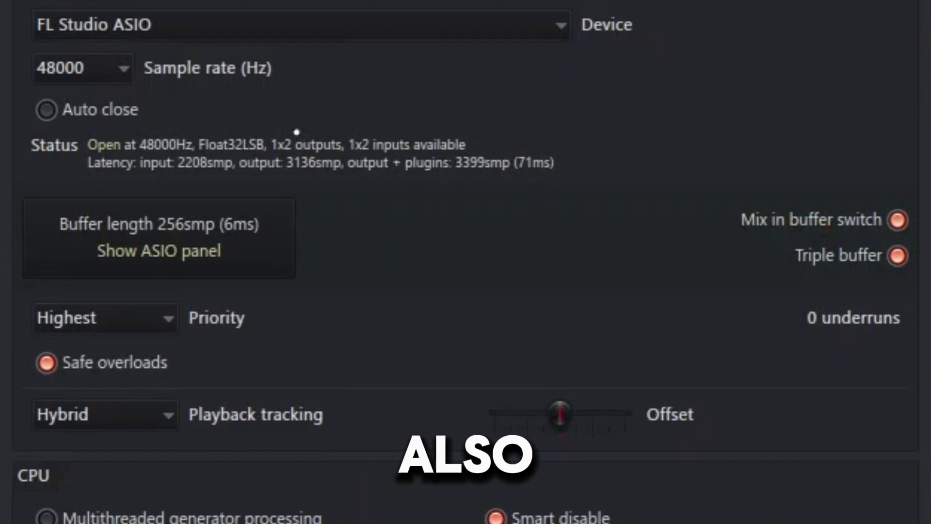
pyautogui.click(78, 76)
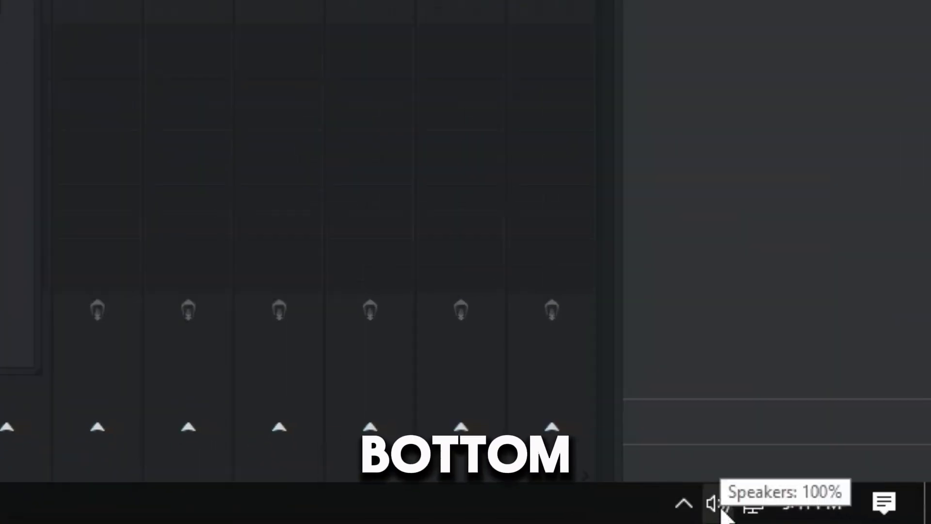
pyautogui.rightClick(718, 511)
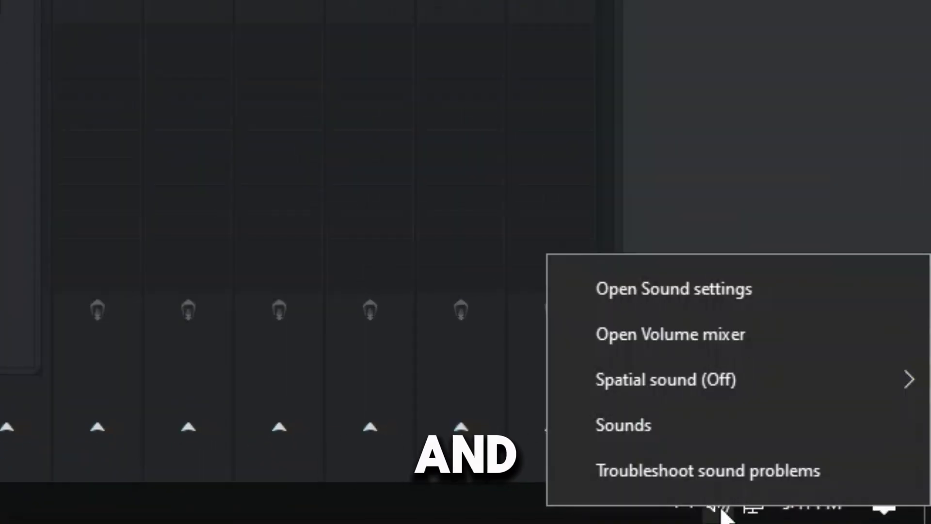
pyautogui.click(673, 434)
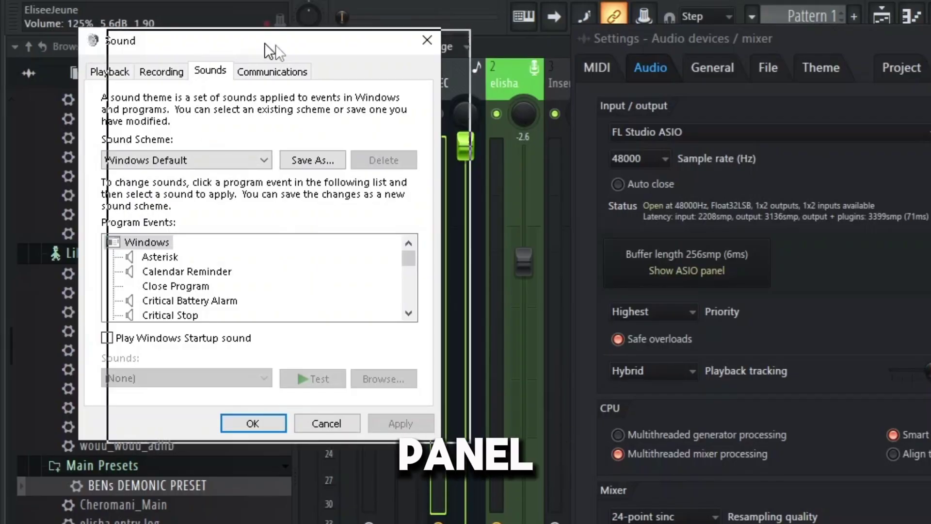
pyautogui.moveTo(270, 46); pyautogui.dragTo(718, 97)
pyautogui.click(900, 88)
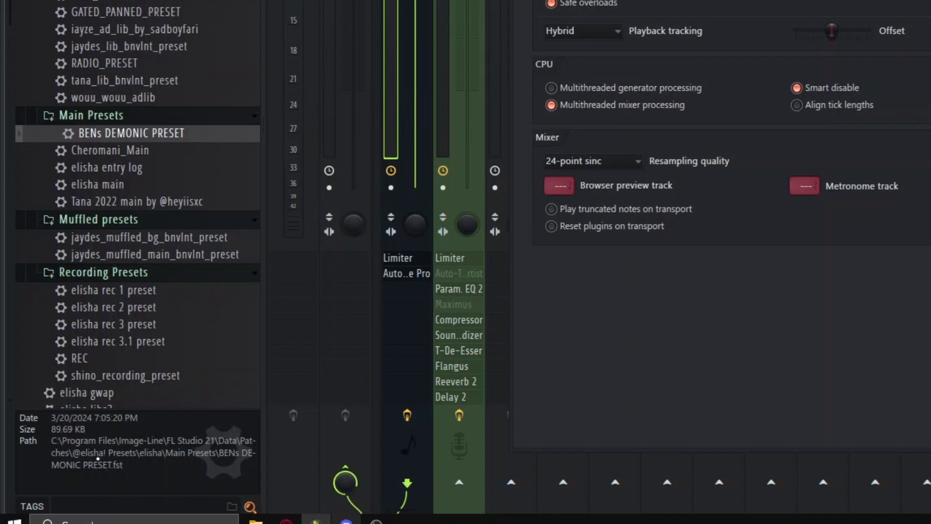
# Search 'soun' to reopen the Sound panel and open the Analogue 1 + 2 recording device's properties.
pyautogui.click(64, 521)
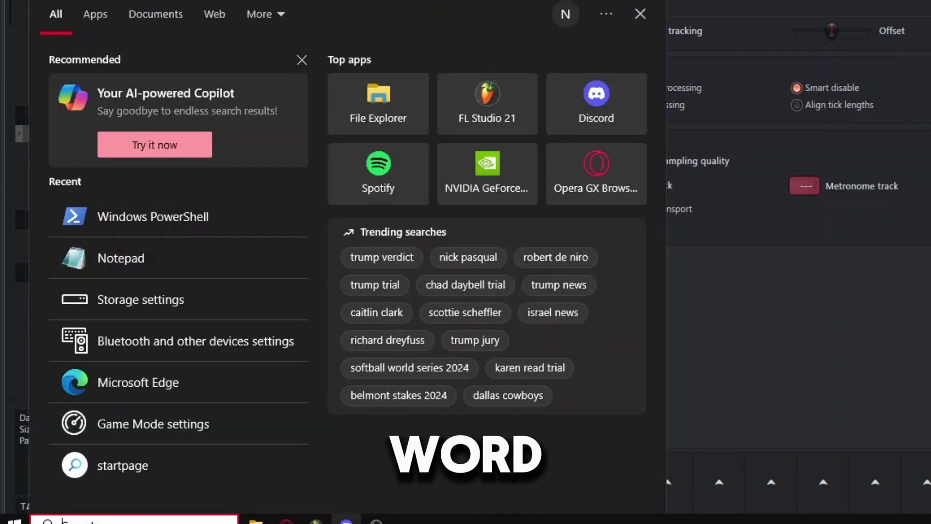
pyautogui.write('soun')
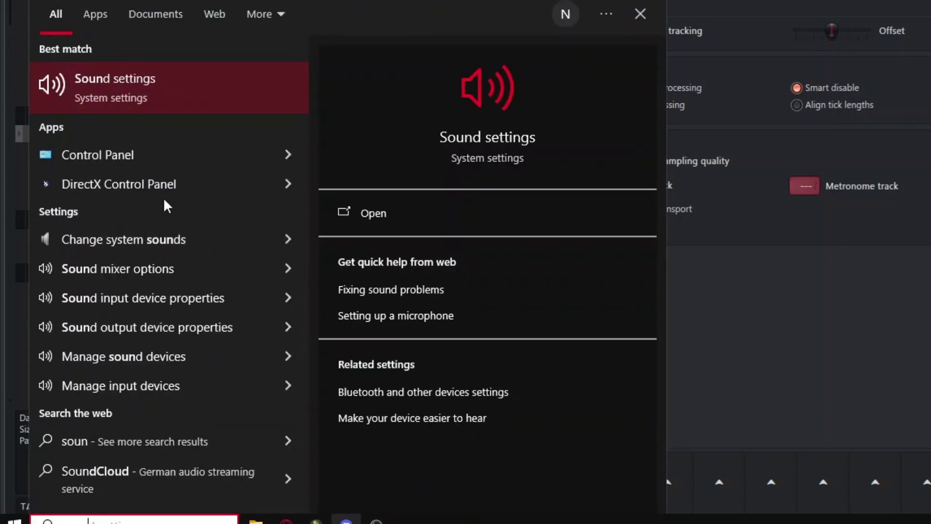
pyautogui.click(104, 245)
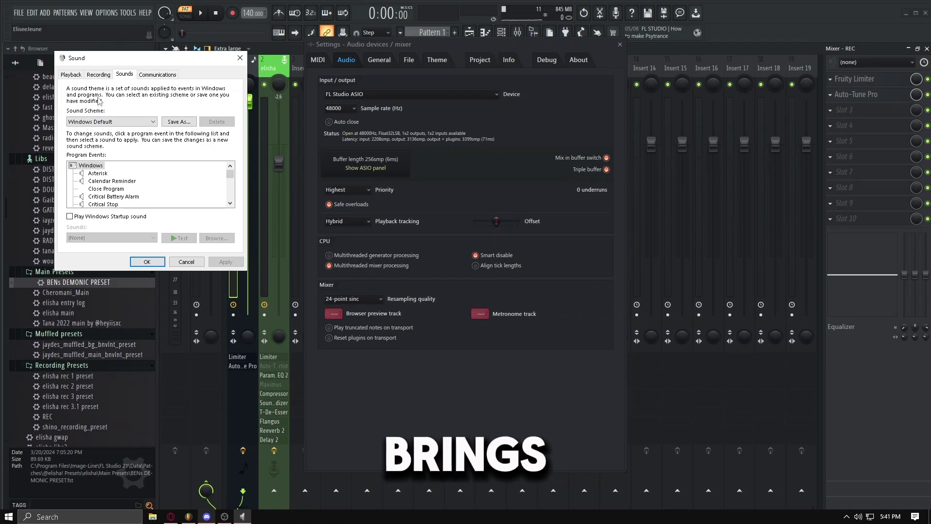
pyautogui.moveTo(109, 60); pyautogui.dragTo(365, 62)
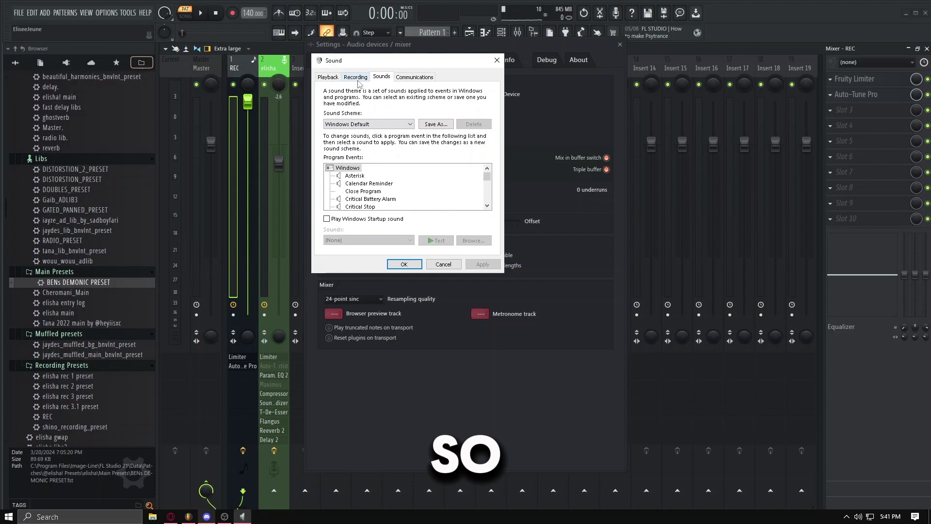
pyautogui.click(359, 78)
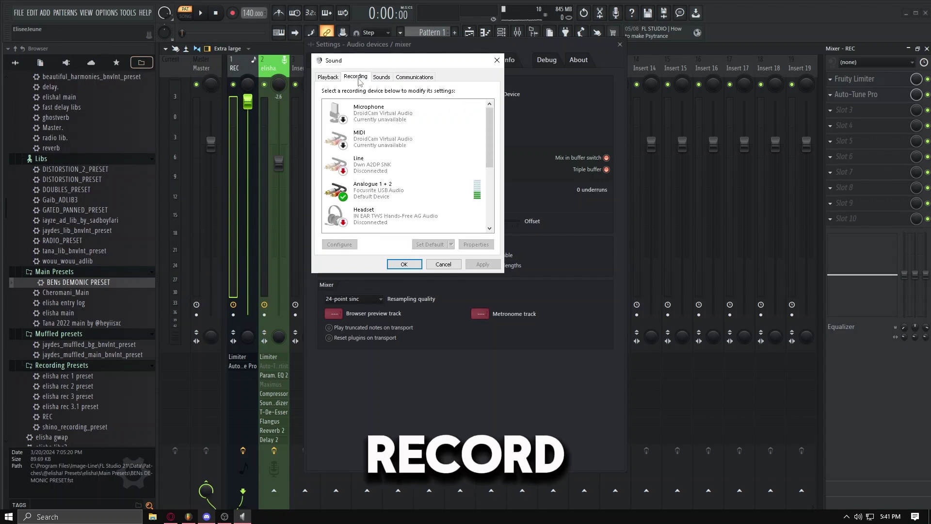
pyautogui.doubleClick(373, 192)
pyautogui.moveTo(359, 103); pyautogui.dragTo(583, 115)
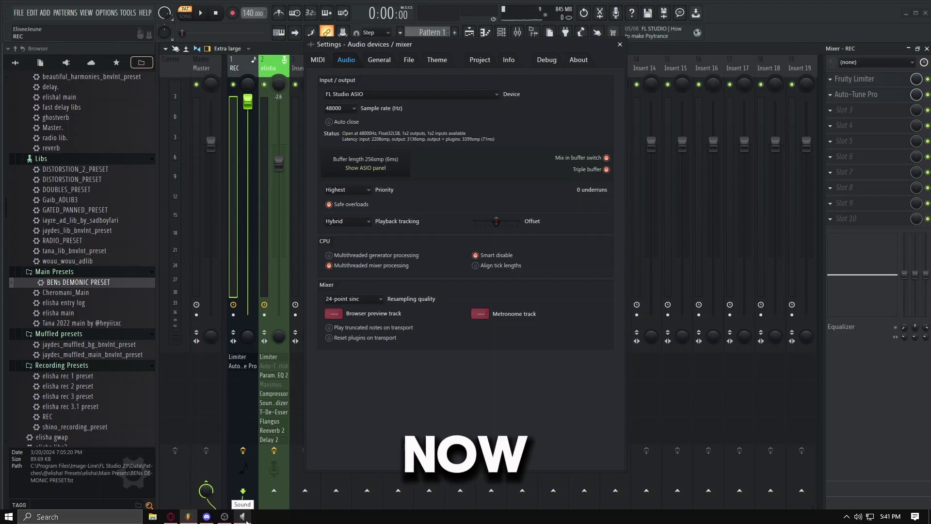
# Confirm the Focusrite mic's default format stays 2 channel, 24 bit, 48000 Hz, then close both Sound windows.
pyautogui.click(245, 518)
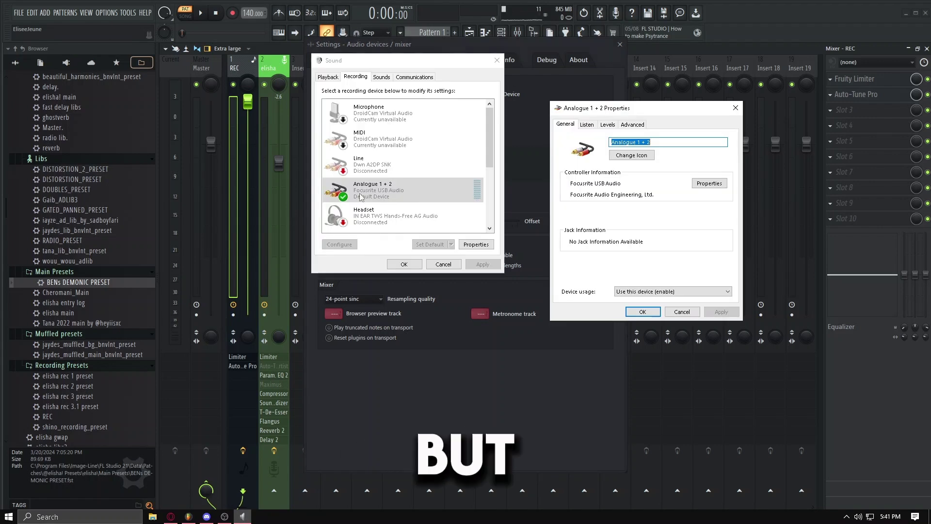
pyautogui.moveTo(601, 109); pyautogui.dragTo(474, 69)
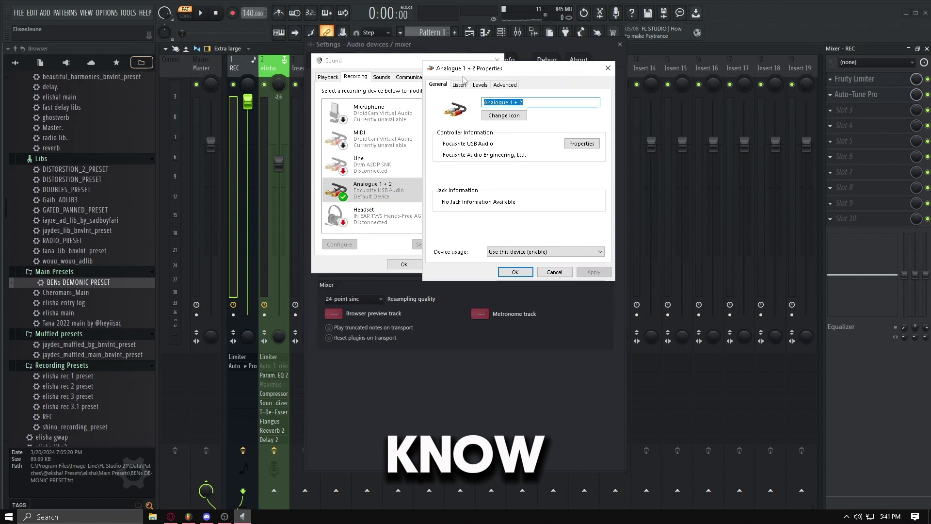
pyautogui.click(504, 85)
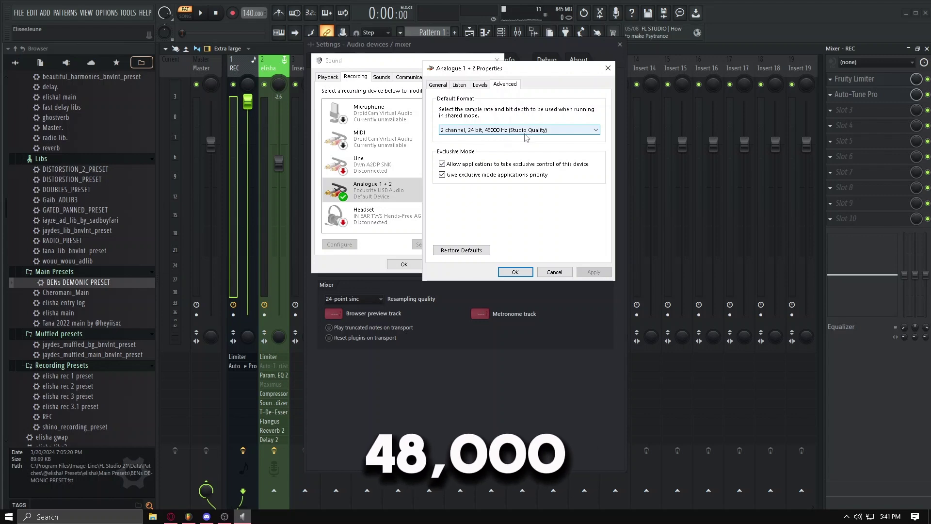
pyautogui.click(528, 131)
pyautogui.click(528, 132)
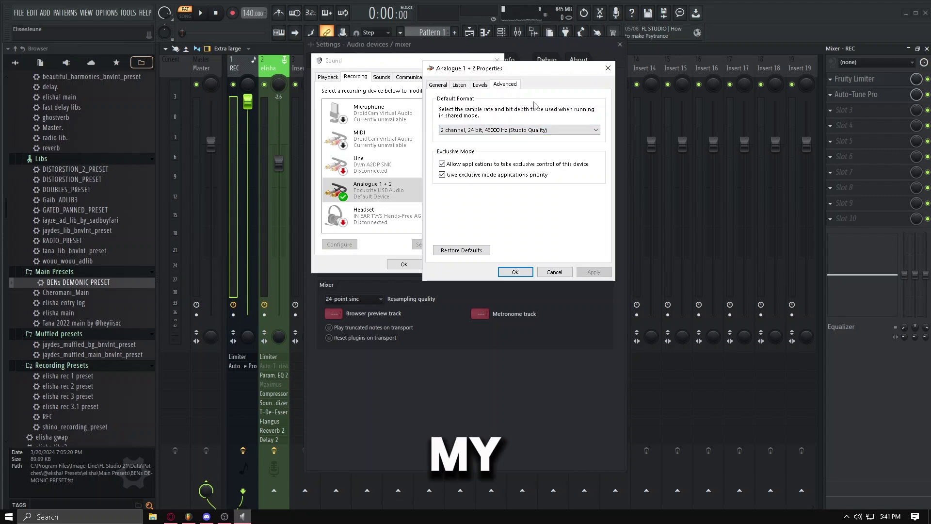
pyautogui.click(608, 68)
pyautogui.click(497, 61)
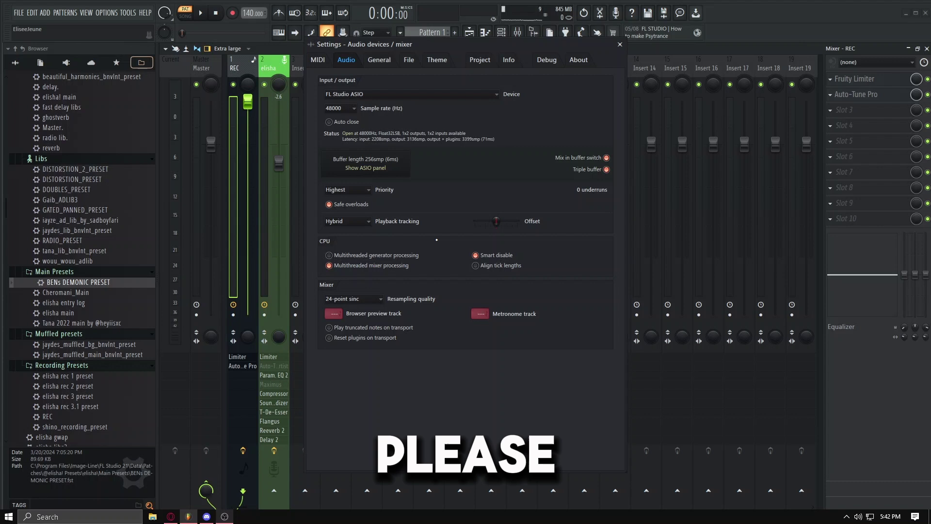
# Keep 48000 Hz selected in the Sample rate dropdown.
pyautogui.click(335, 109)
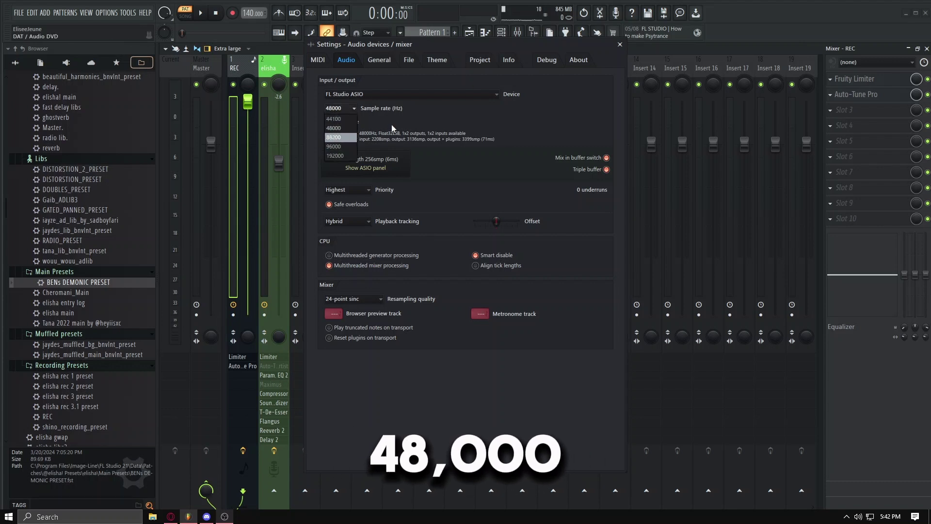
pyautogui.click(377, 108)
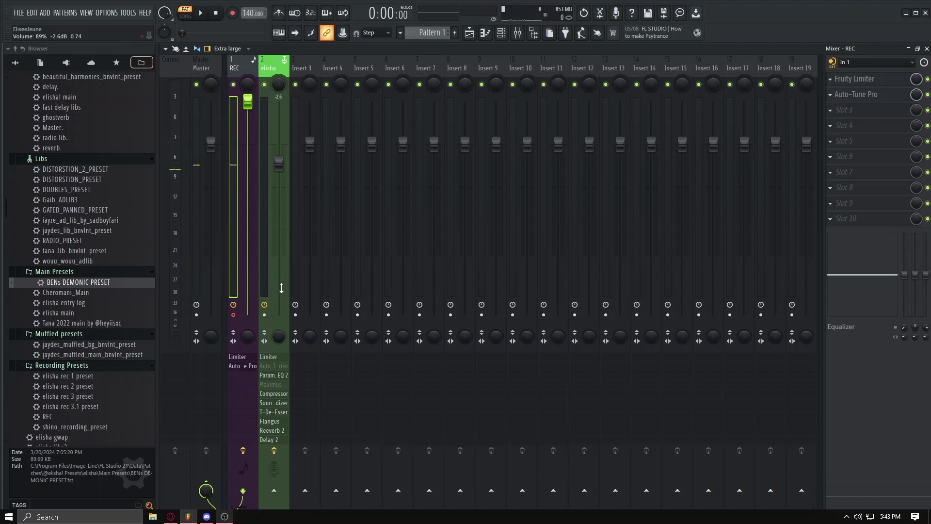
# Turn off record-arm on the REC mixer track.
pyautogui.click(233, 316)
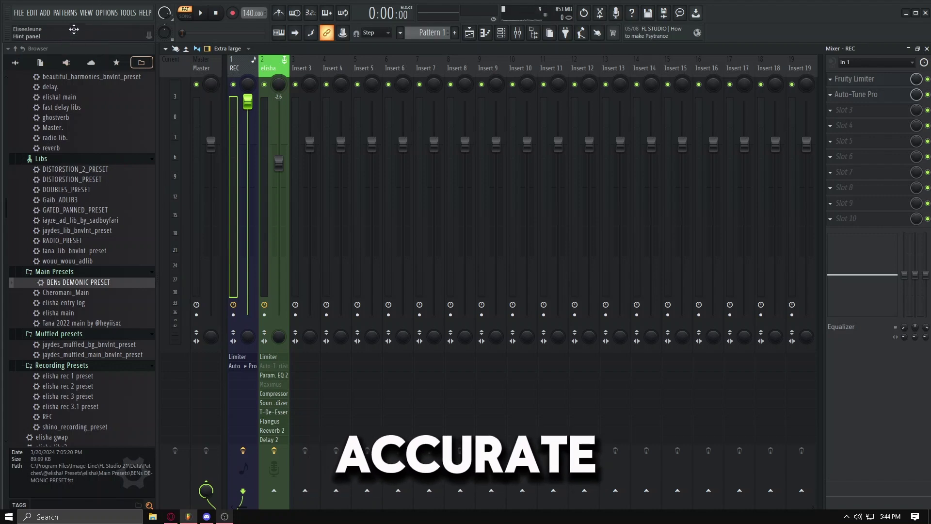
# Switch the audio device to ASIO4ALL v2 in Audio settings and open its control panel.
pyautogui.click(104, 15)
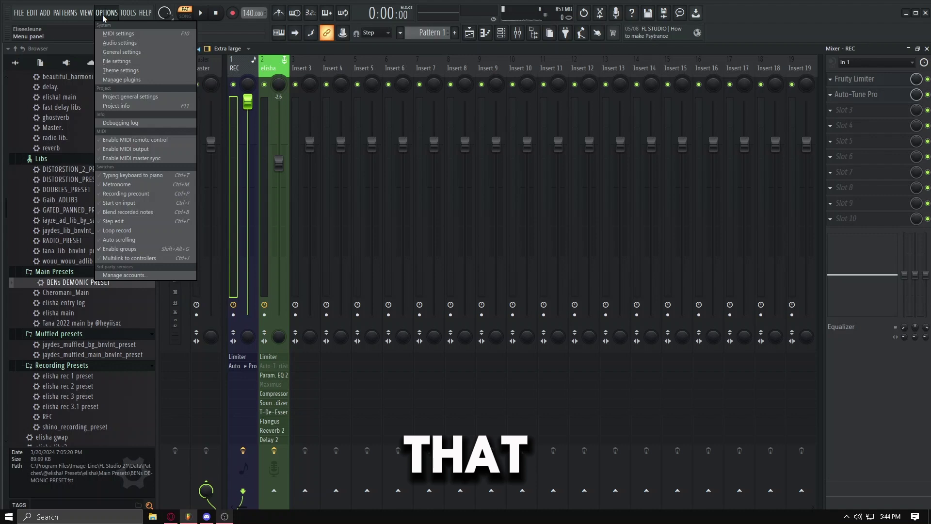
pyautogui.click(105, 44)
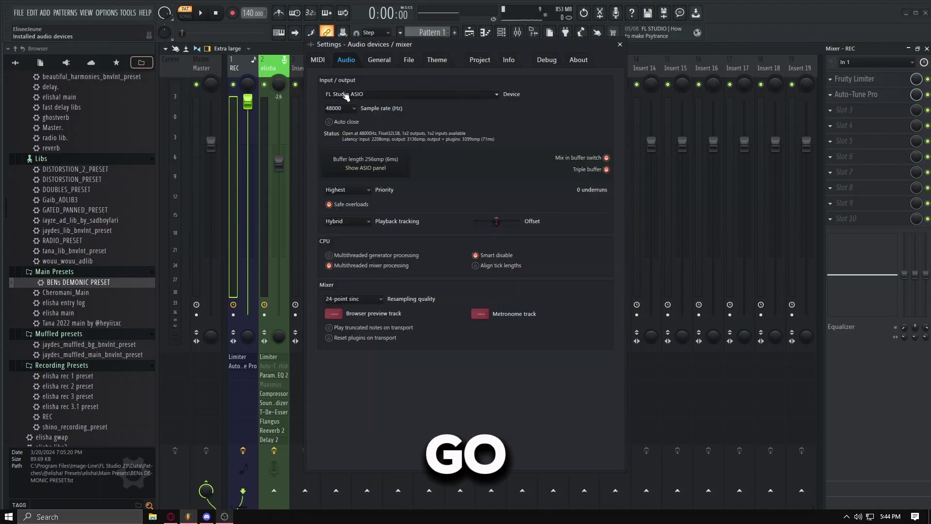
pyautogui.click(343, 94)
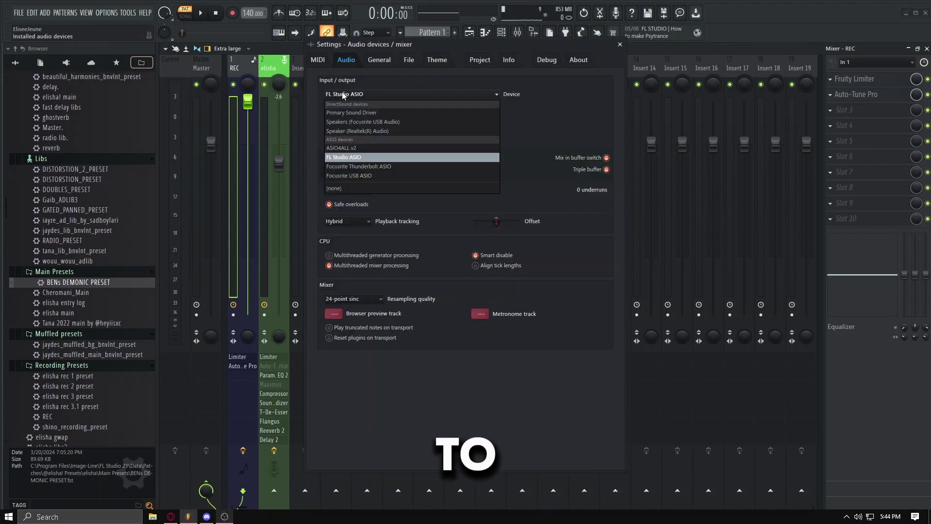
pyautogui.click(333, 150)
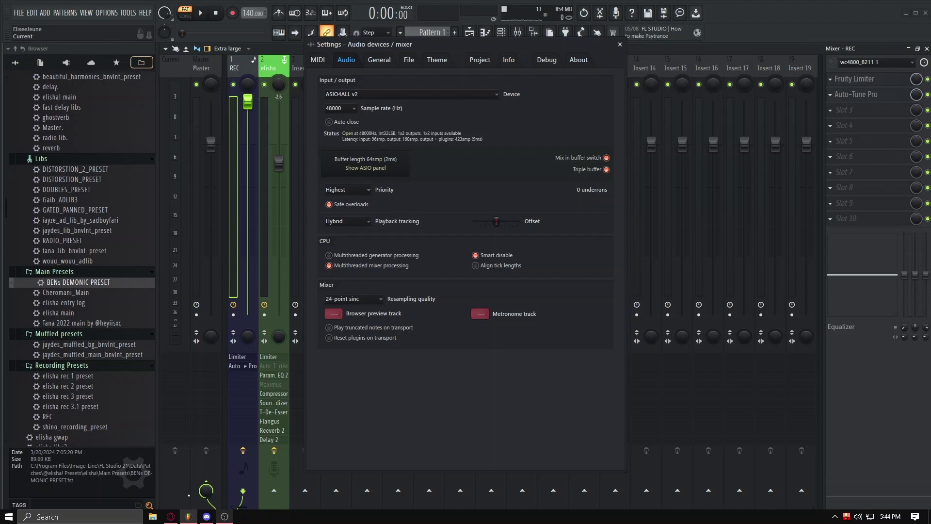
pyautogui.click(224, 517)
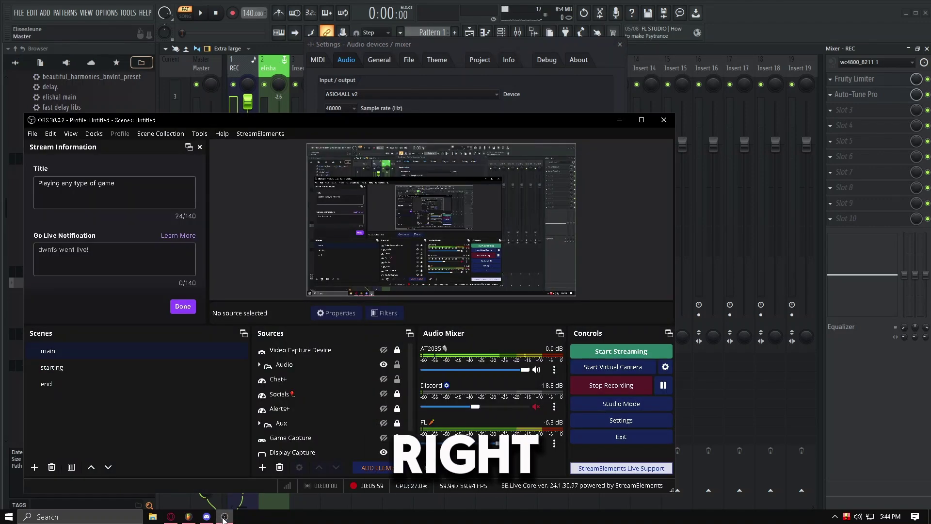
pyautogui.click(224, 517)
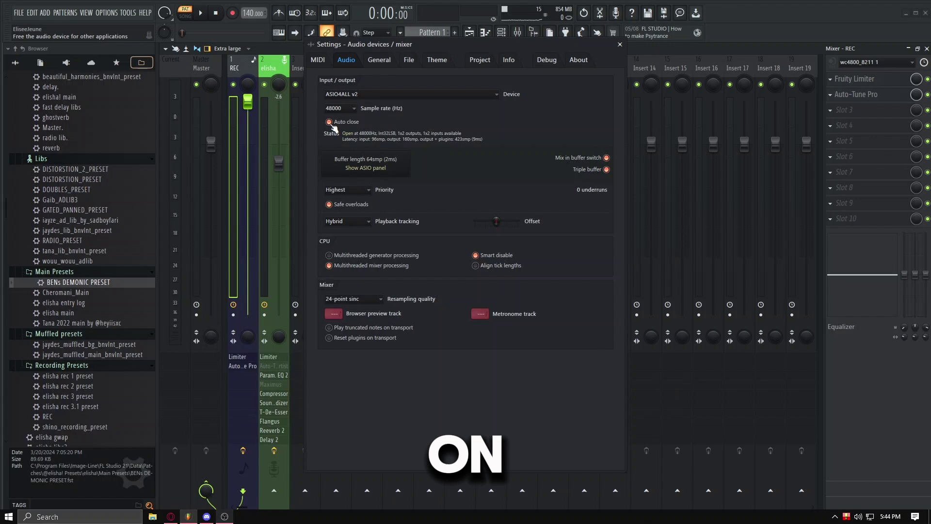
pyautogui.click(342, 167)
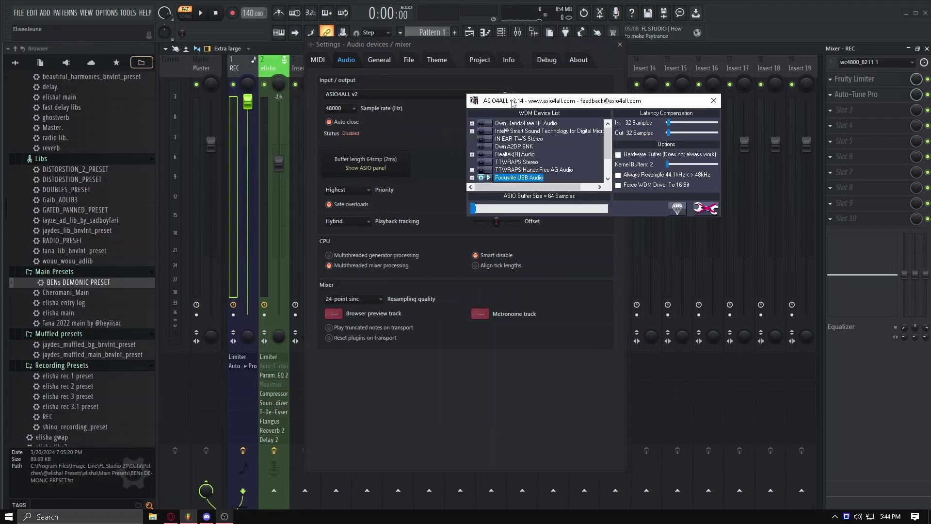
# Enable Focusrite USB Audio in ASIO4ALL, adjust the ASIO buffer size slider, and close the panel.
pyautogui.moveTo(513, 103); pyautogui.dragTo(442, 100)
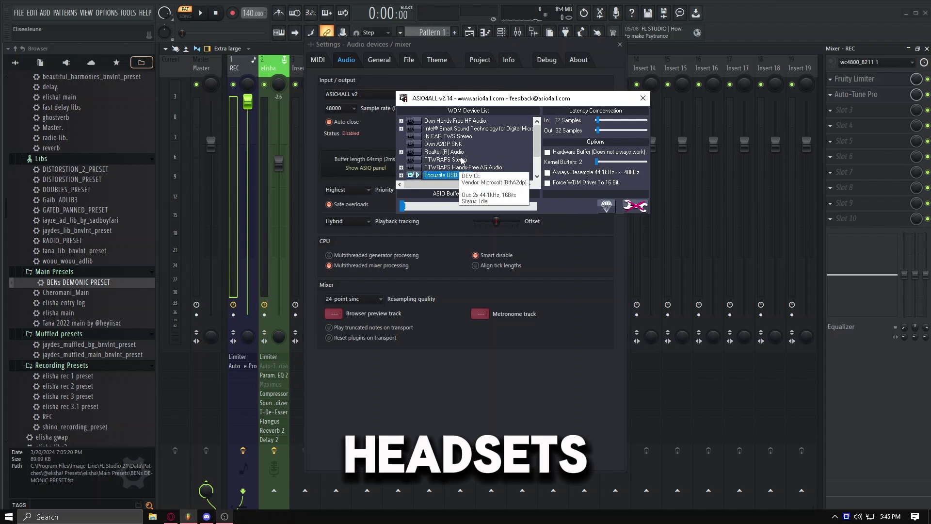
pyautogui.click(411, 152)
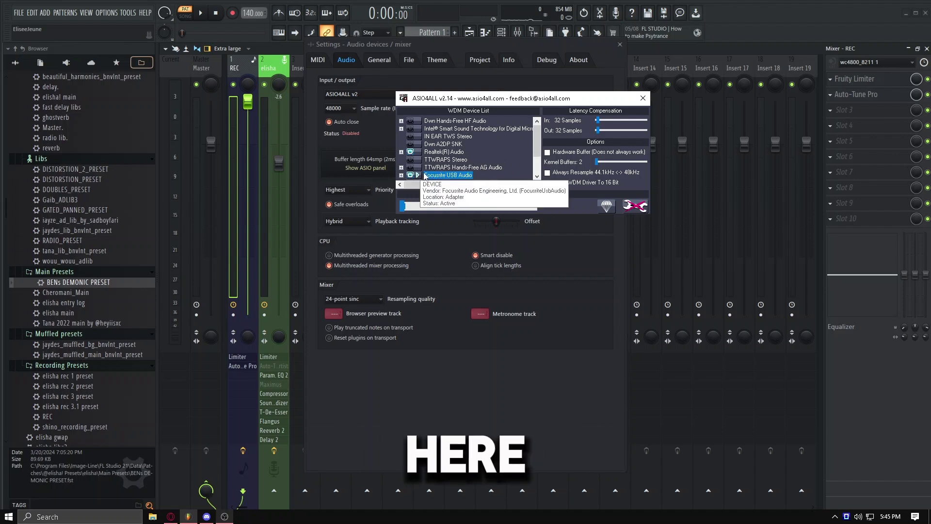
pyautogui.click(441, 176)
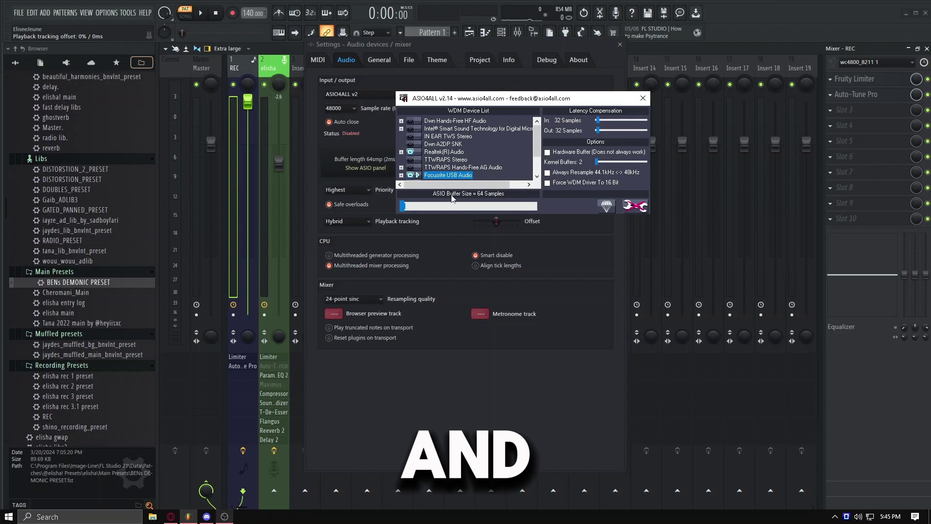
pyautogui.click(430, 207)
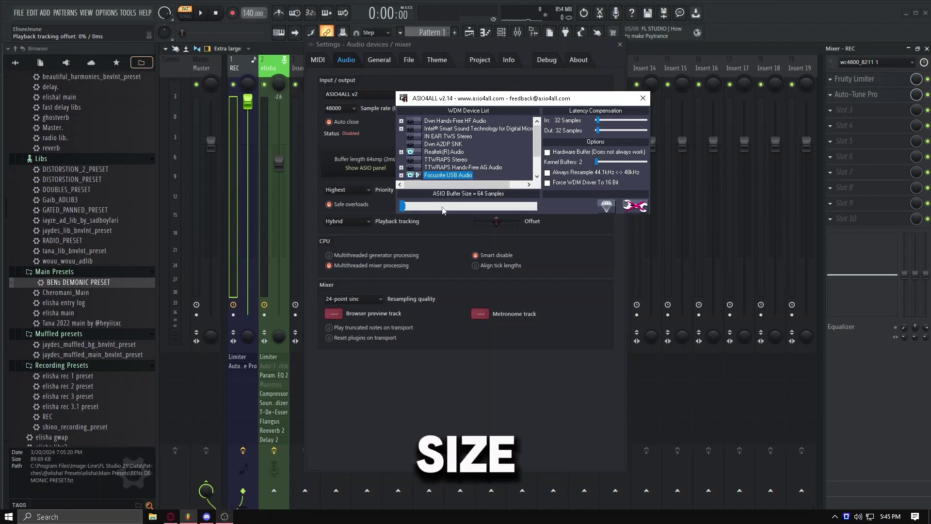
pyautogui.moveTo(427, 209); pyautogui.dragTo(403, 208)
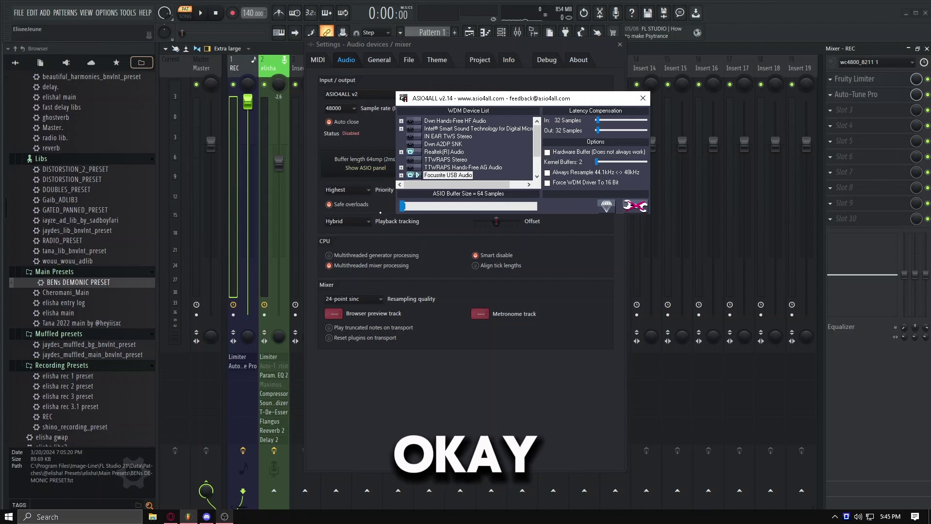
pyautogui.moveTo(412, 179)
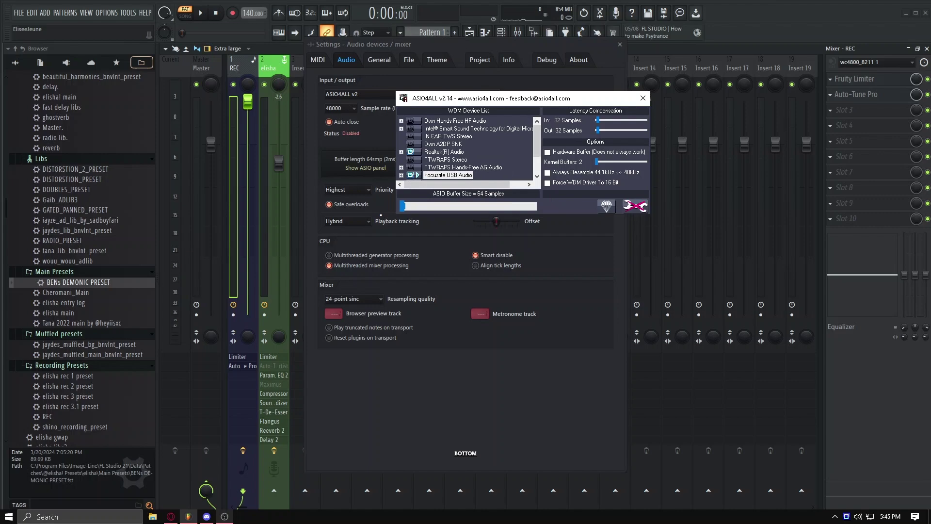
pyautogui.click(642, 98)
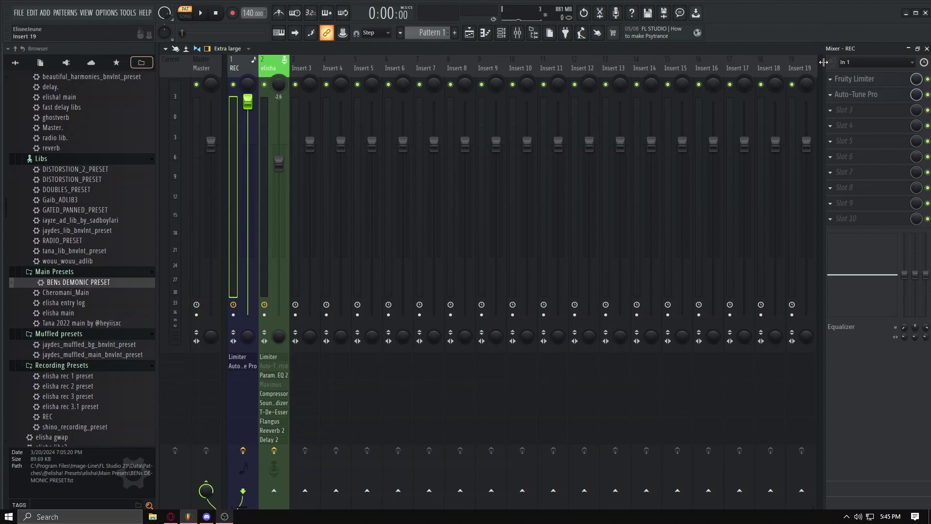
# Open the REC track's input list with In 1 chosen as its source.
pyautogui.click(844, 62)
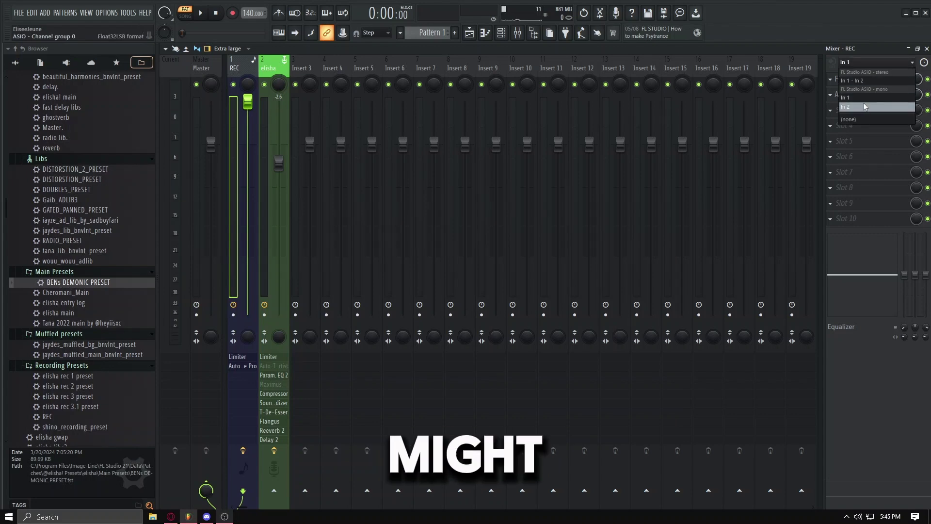